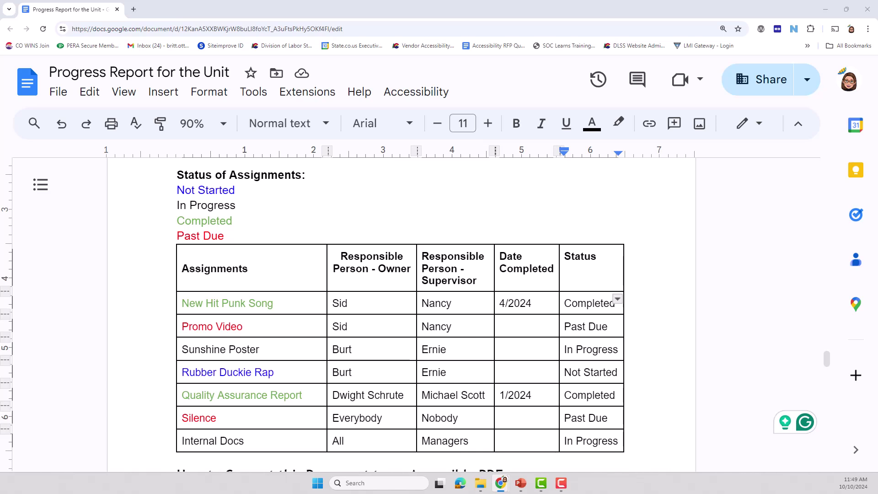
- Switch to the WebAIM Contrast Checker window and place it so the document's status list stays uncovered
left_click(292, 211)
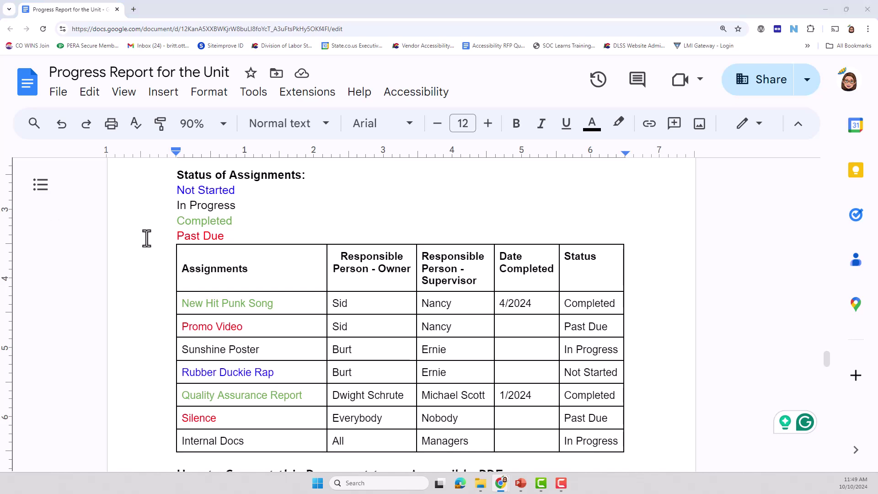
left_click(258, 176)
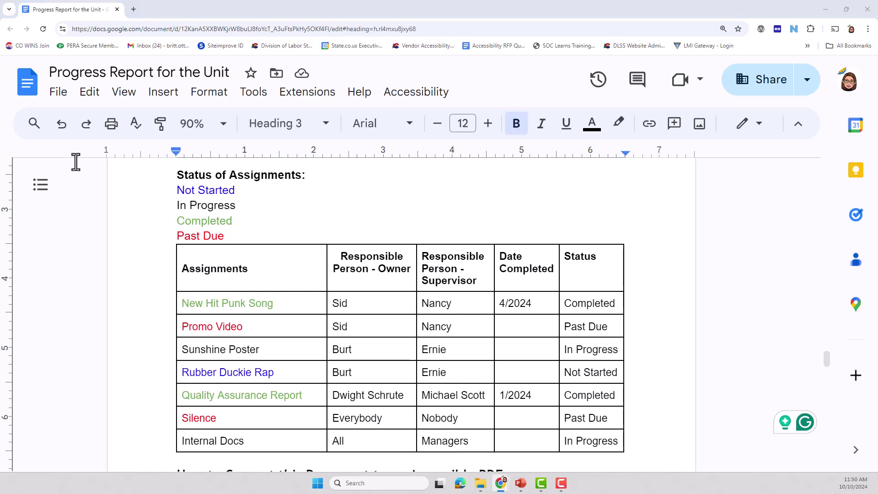
key("alt+Tab")
left_click_drag(581, 229, 636, 52)
left_click_drag(540, 53, 536, 37)
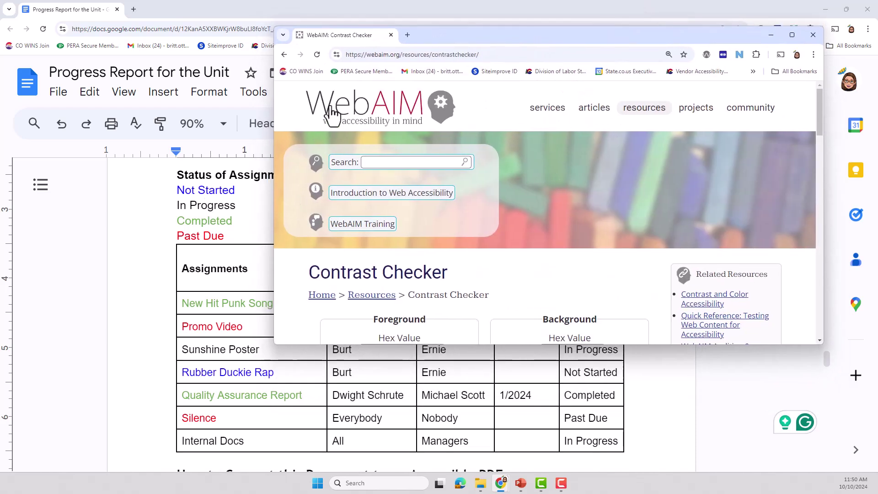
left_click_drag(359, 34, 409, 64)
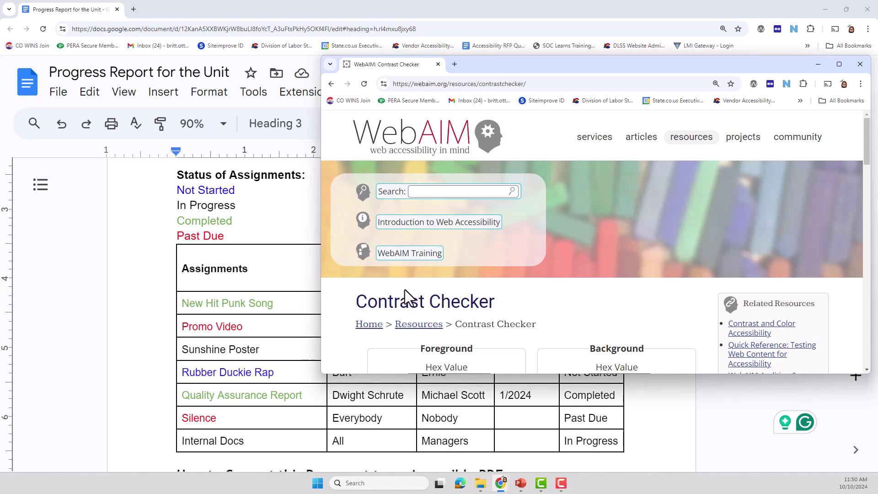
- Check the contrast of the blue "Not Started" text by sampling its color as the checker's foreground
scroll(407, 295, "down", 3)
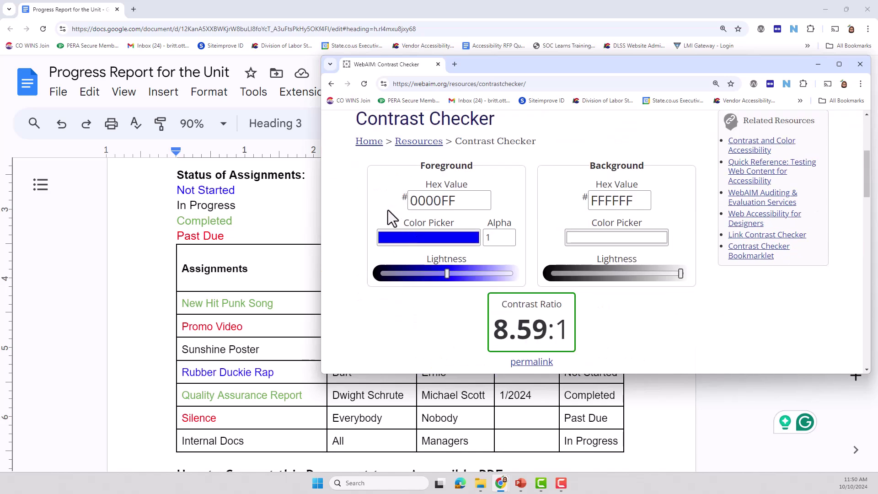
left_click(403, 238)
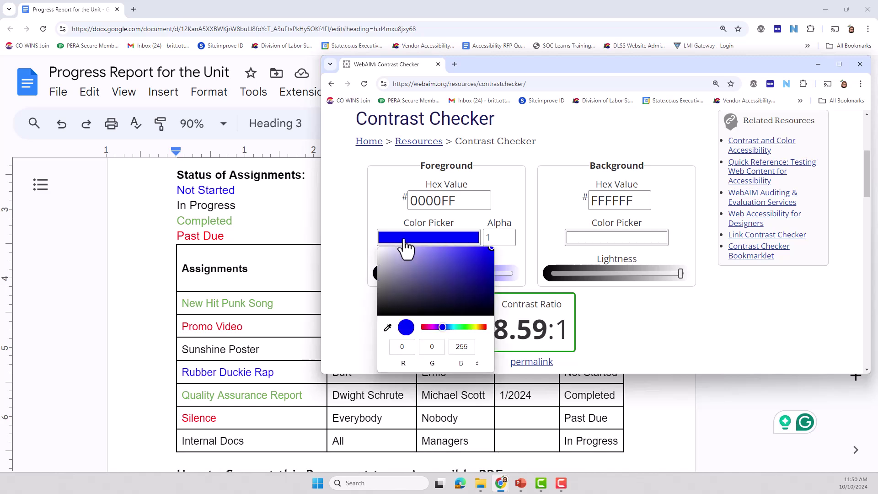
left_click(388, 327)
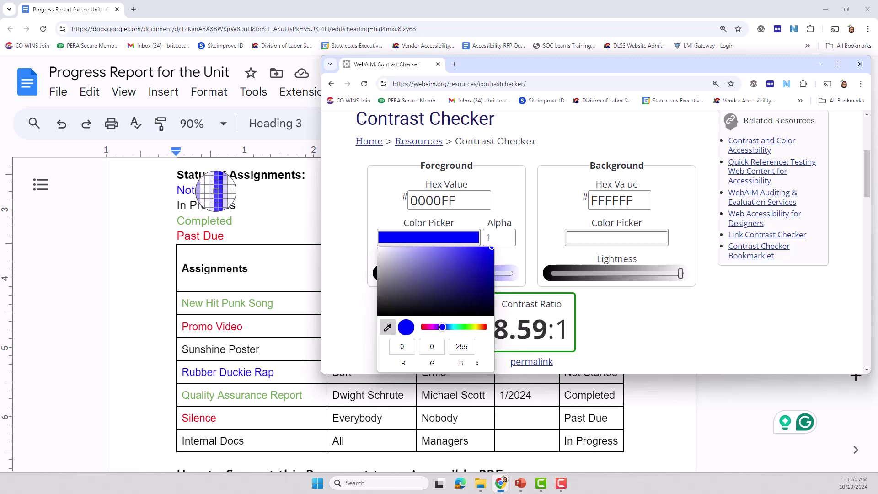
left_click(217, 191)
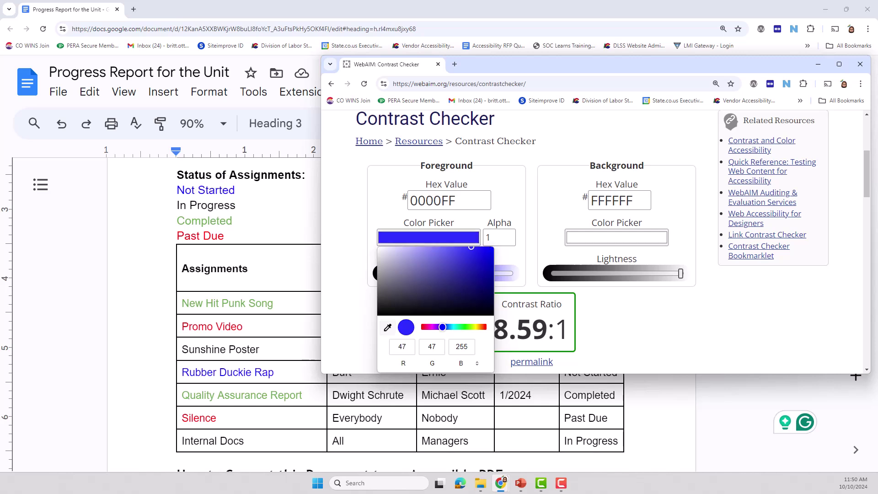
left_click(359, 335)
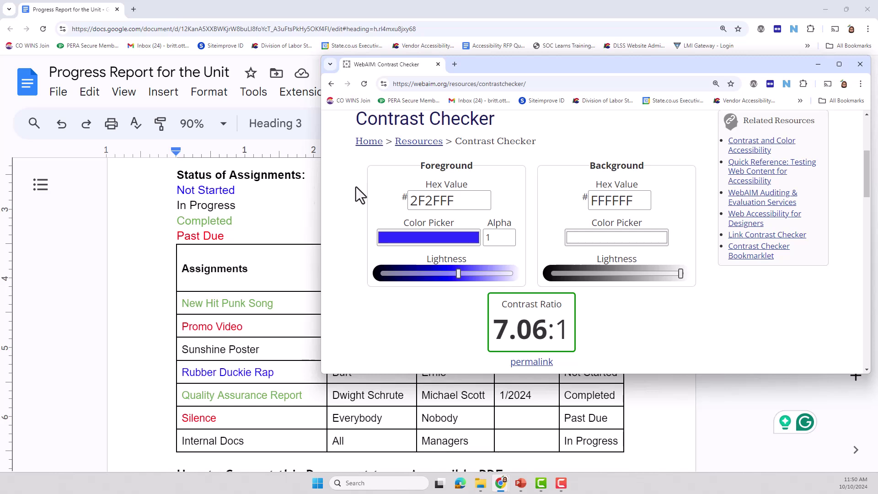
- Sample the green of the "Completed" status text as the foreground color to check its contrast
left_click(392, 238)
left_click(388, 328)
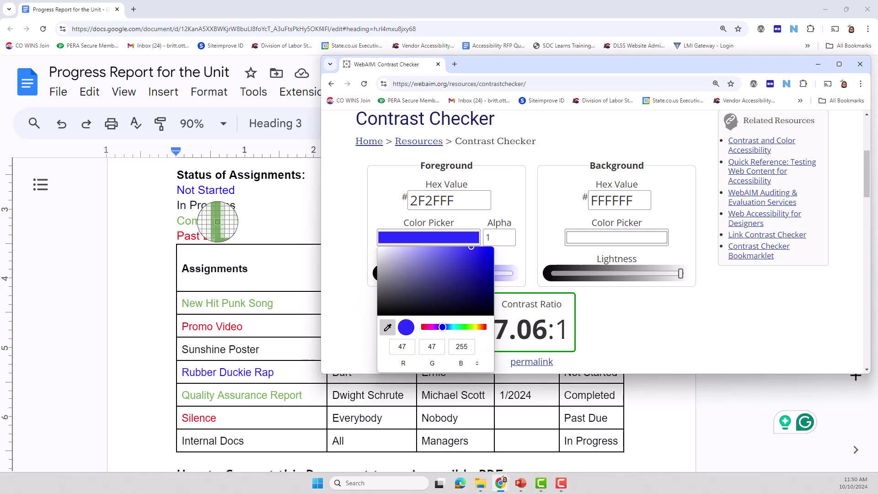
left_click(217, 222)
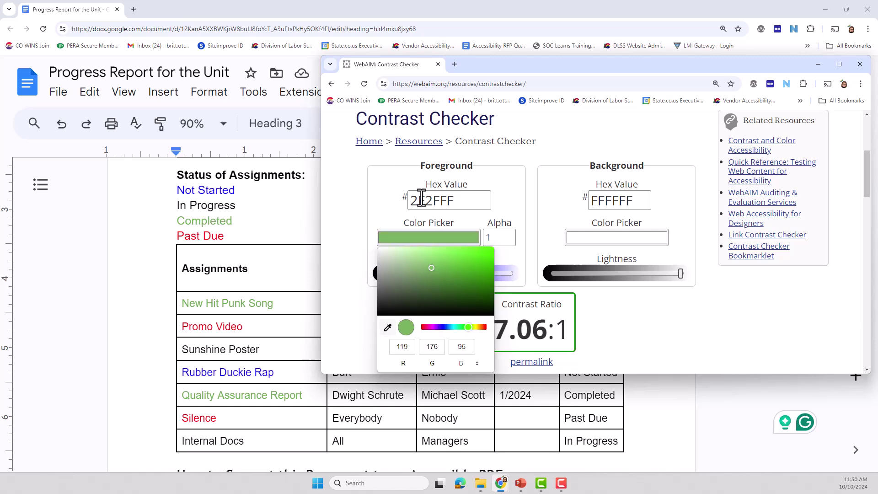
left_click(341, 305)
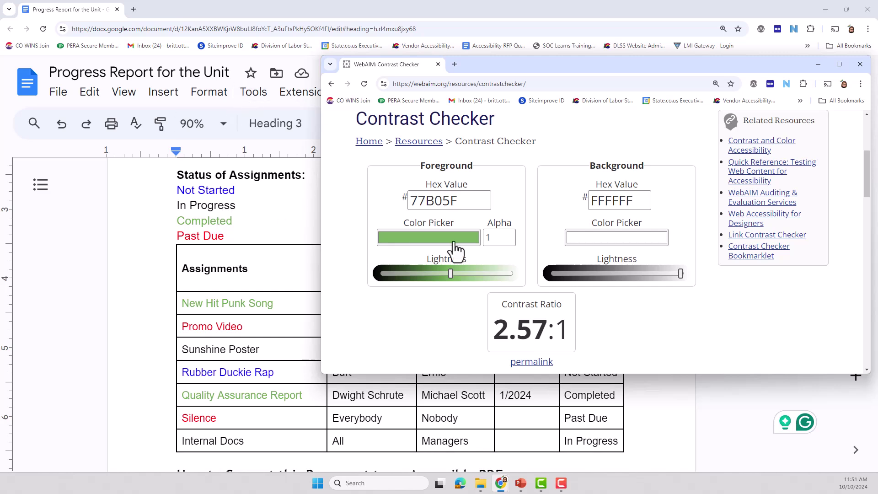
- Darken the green foreground to 507E3E by reducing its lightness and copy the hex value
left_click_drag(448, 276, 431, 274)
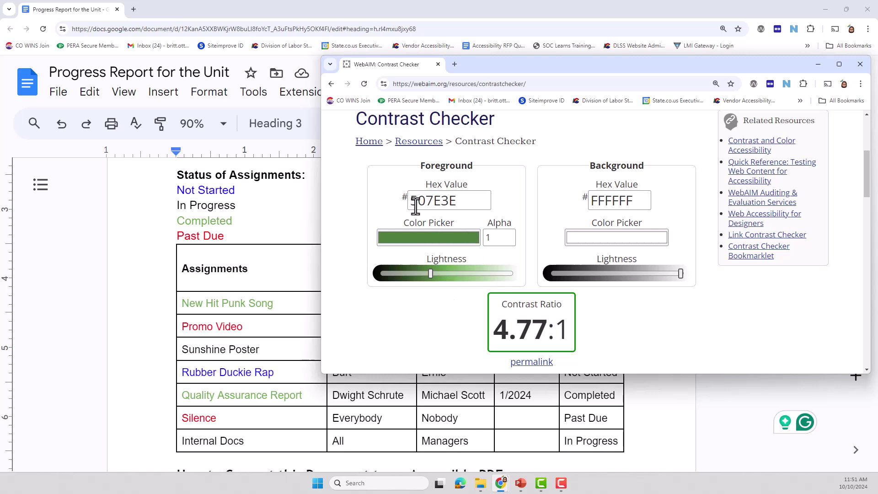
left_click_drag(474, 202, 410, 192)
key("ctrl+c")
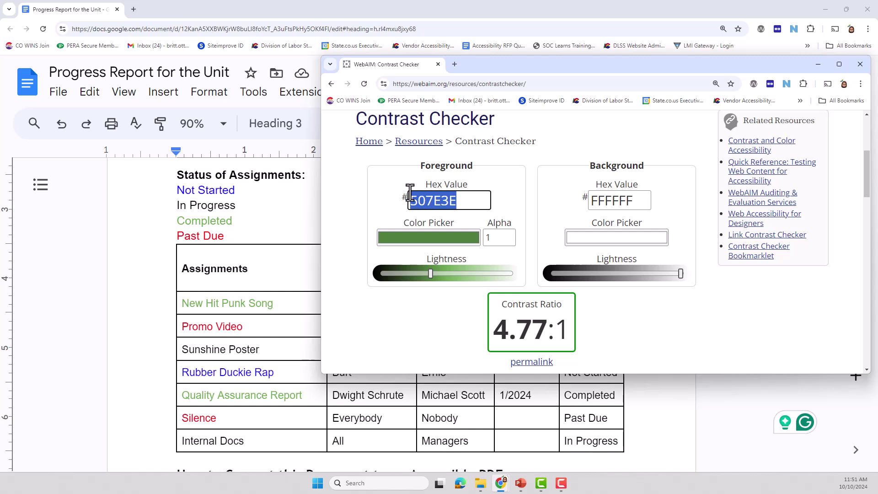
- In the Progress Report document, set the "Completed" status label to the custom text color 507E3E
left_click(243, 220)
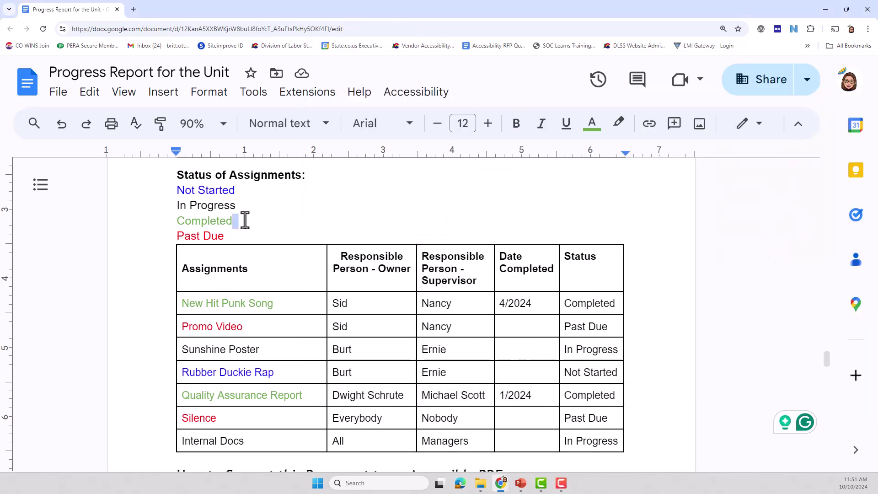
double_click(200, 225)
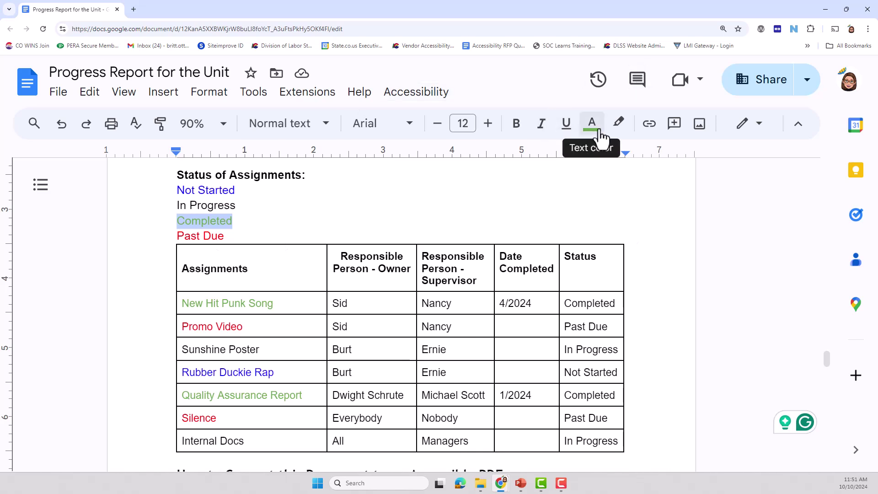
left_click(594, 131)
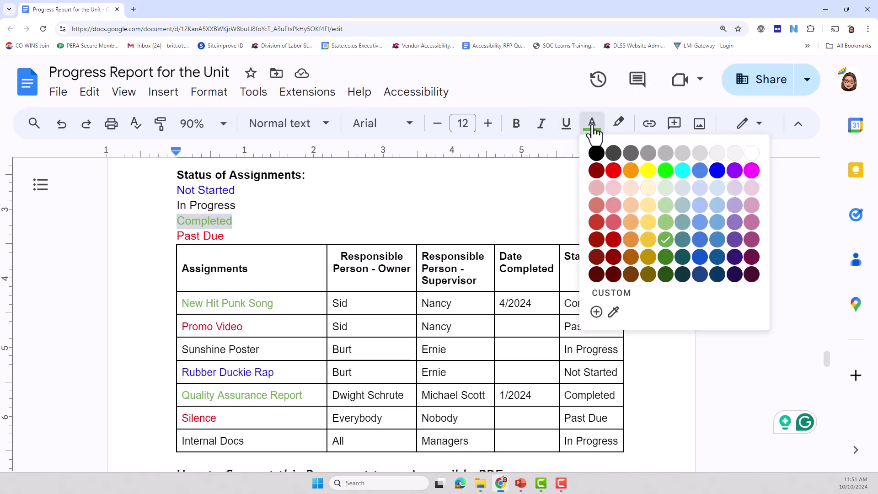
left_click(596, 313)
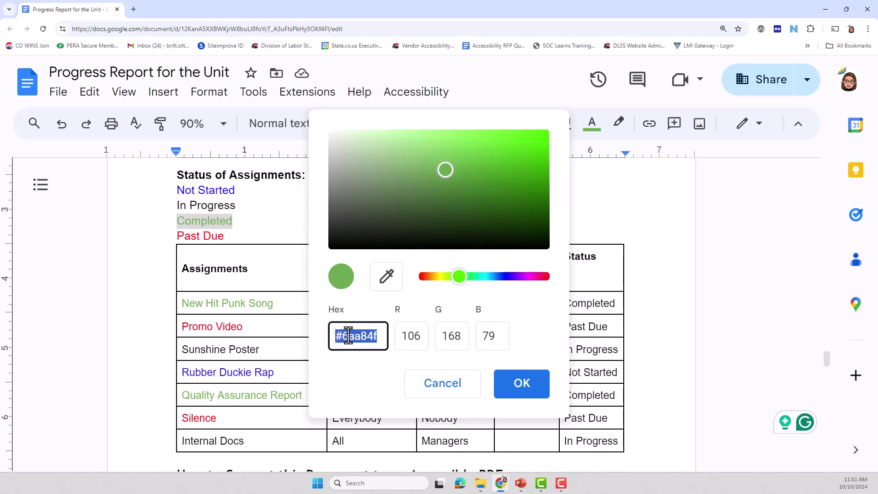
key("ctrl+v")
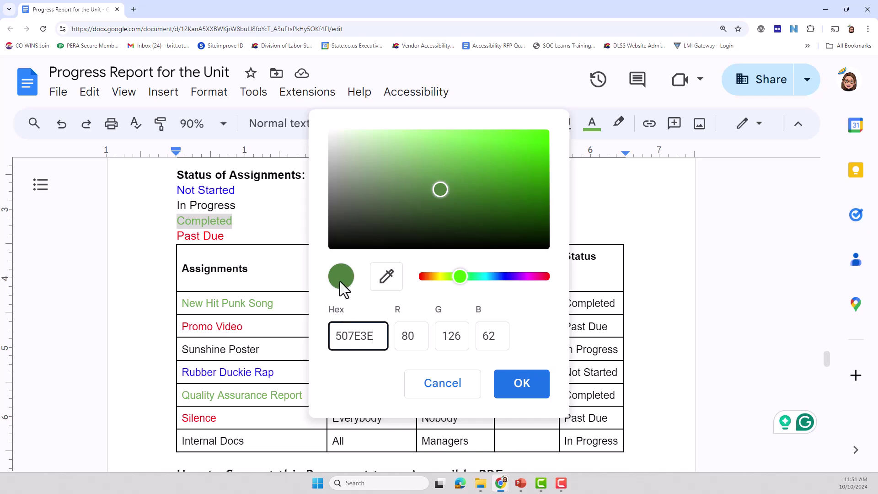
left_click(526, 388)
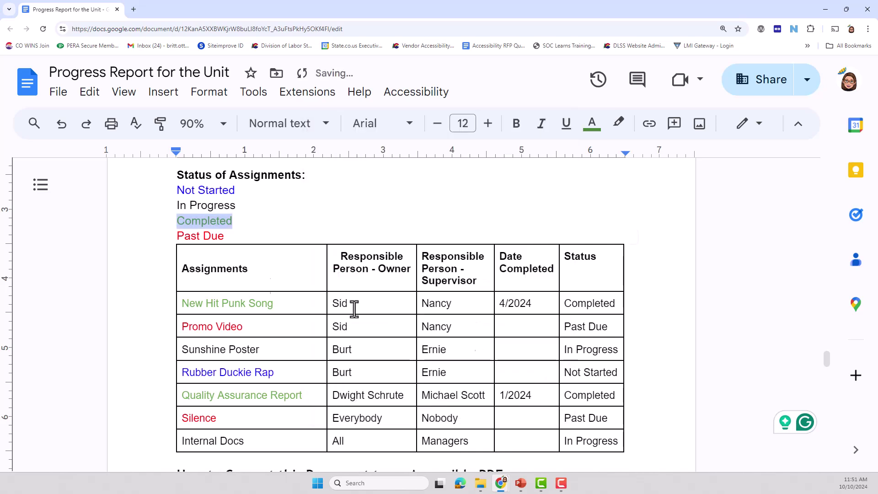
left_click(201, 224)
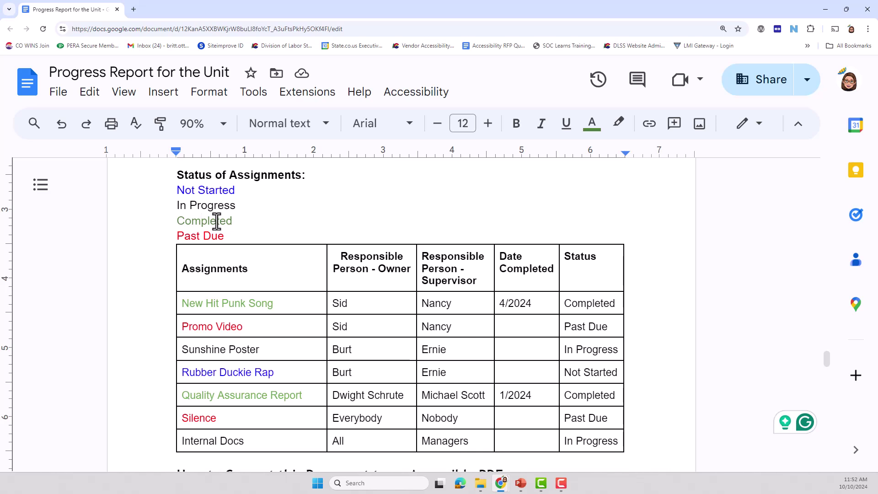
- Apply the custom dark green text color to "New Hit Punk Song" and "Quality Assurance Report" in the Assignments column
left_click_drag(273, 304, 181, 302)
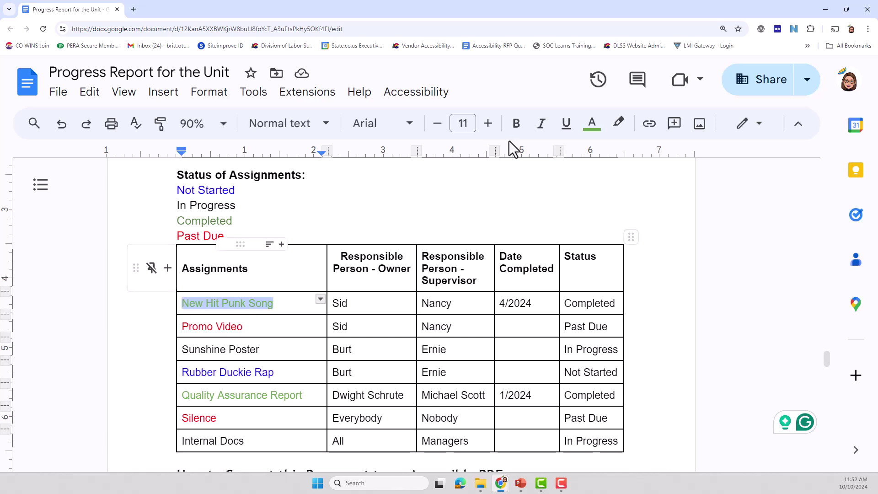
left_click(593, 125)
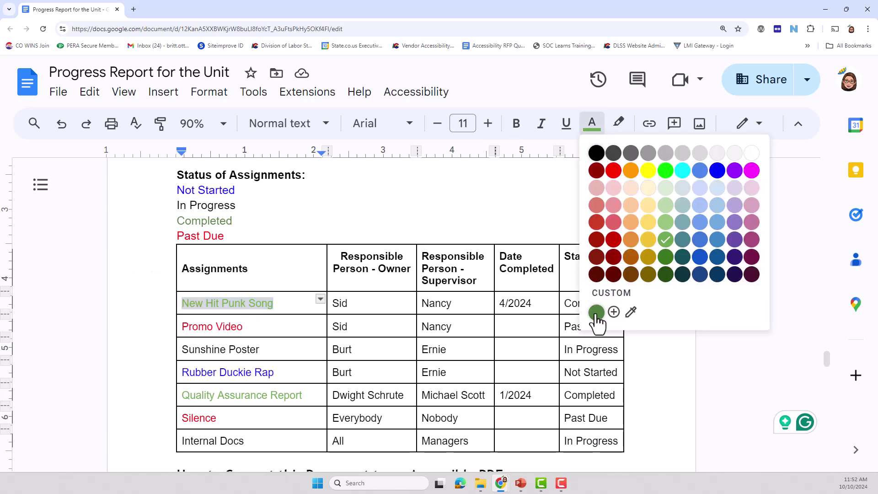
left_click(597, 312)
left_click_drag(303, 395, 181, 394)
left_click(591, 124)
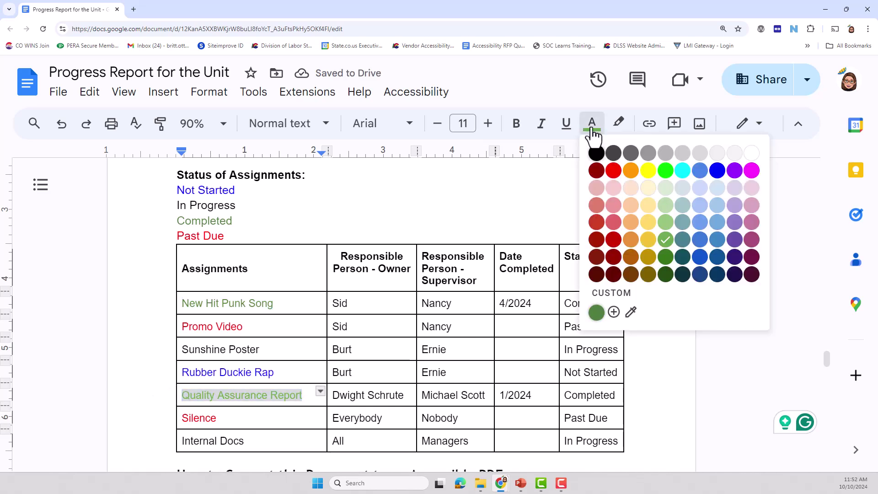
left_click(590, 315)
left_click(275, 323)
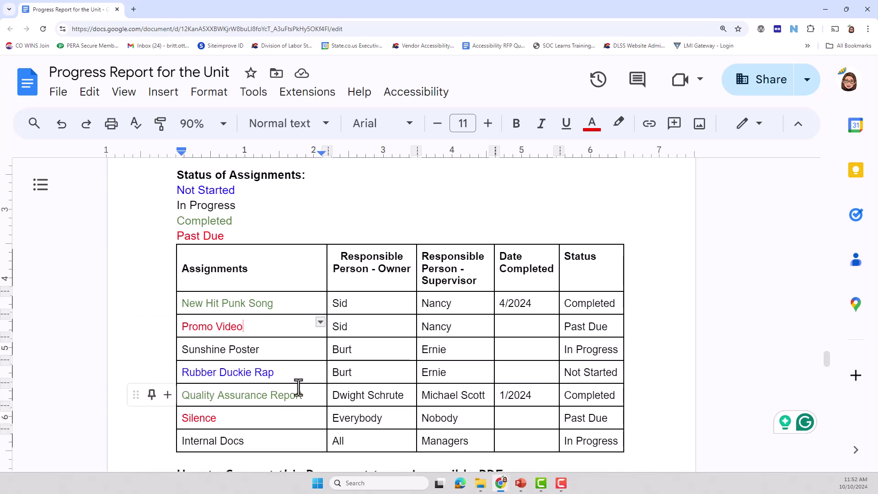
- Switch to the WebAIM Contrast Checker and sample the red of the "Past Due" status text as the foreground
mouse_move(500, 488)
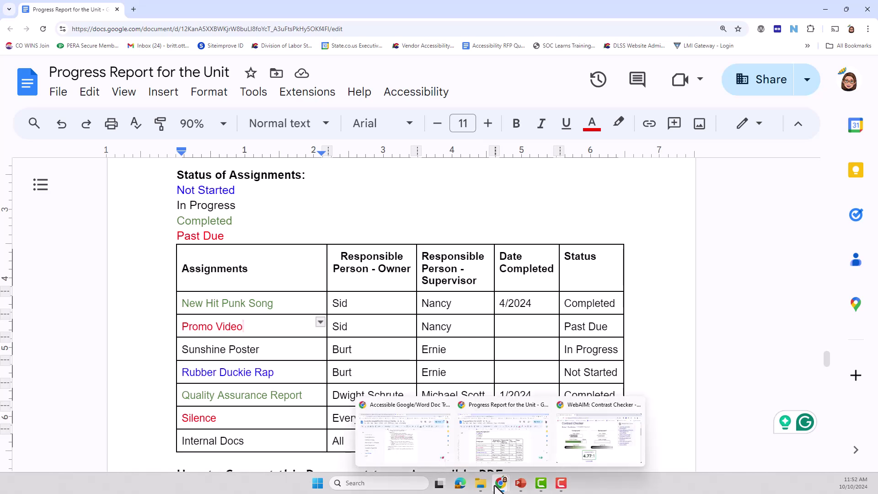
left_click(619, 441)
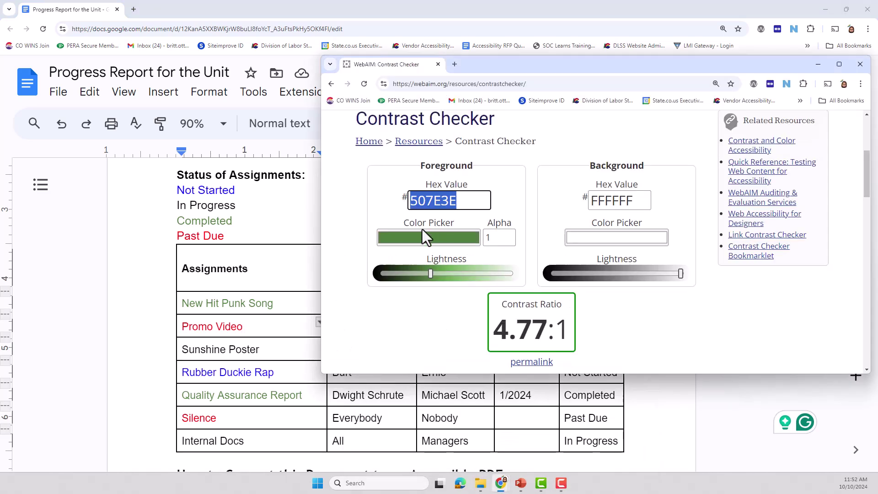
left_click(425, 236)
left_click(388, 328)
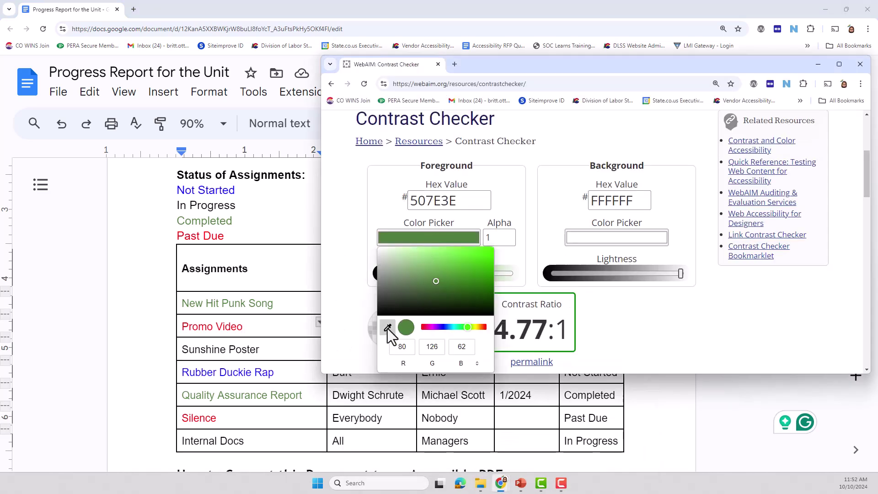
left_click(205, 236)
left_click(341, 252)
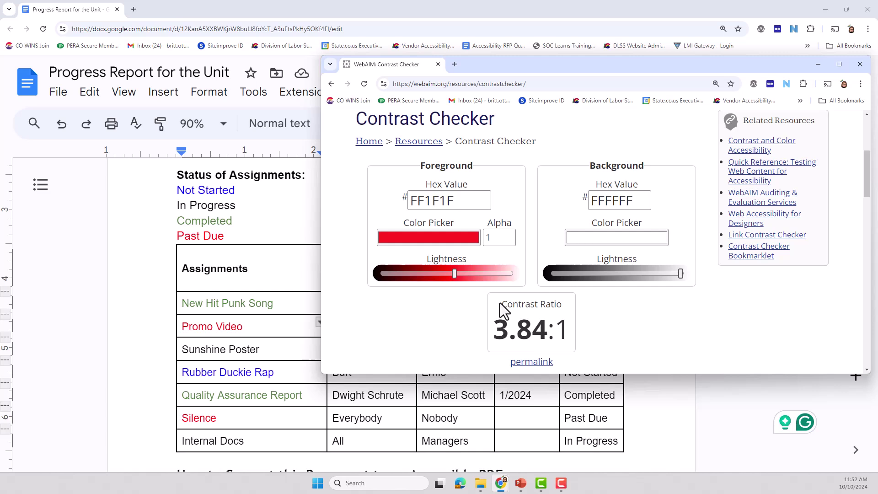
- Darken the red foreground to EB0000 by reducing its lightness and copy the hex value
left_click(447, 272)
left_click_drag(446, 275, 442, 274)
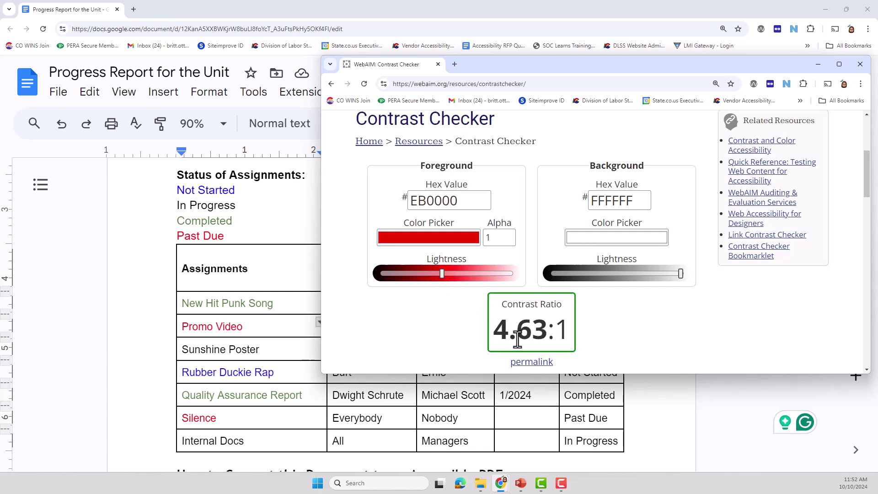
left_click_drag(467, 201, 393, 204)
key("ctrl+c")
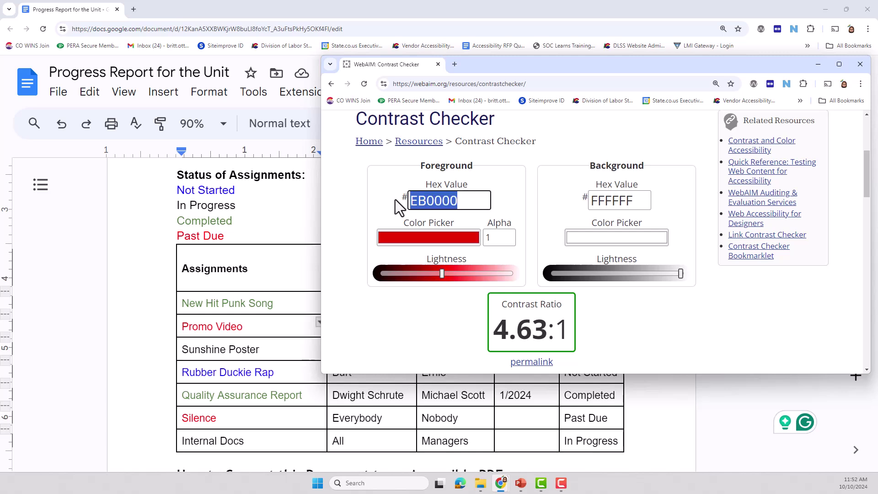
- In the Progress Report document, set the "Past Due" status label to the custom text color EB0000
left_click(313, 215)
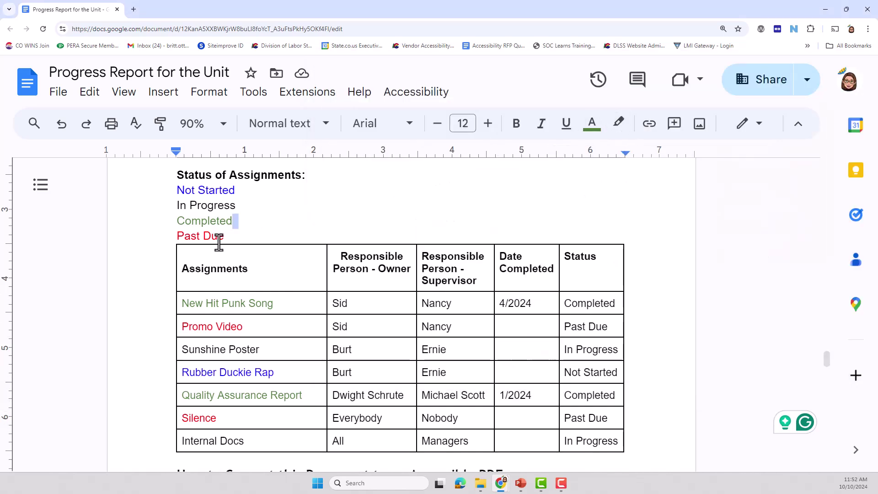
left_click_drag(225, 236, 179, 237)
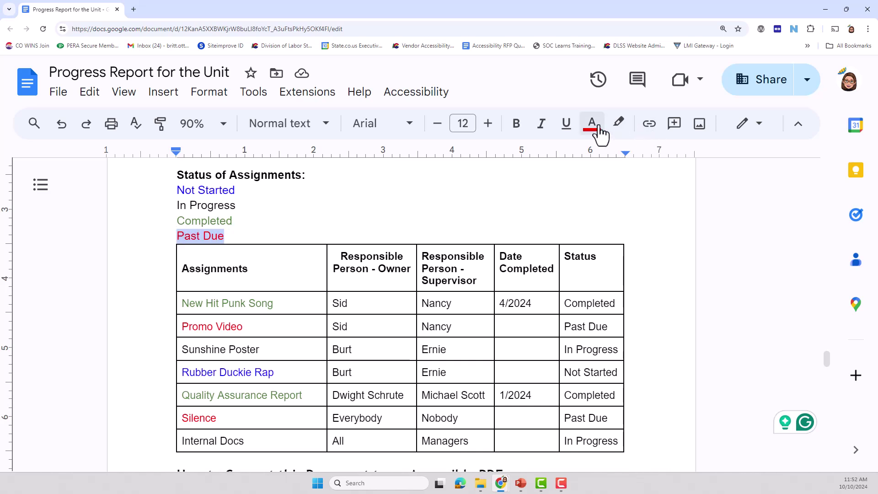
left_click(600, 132)
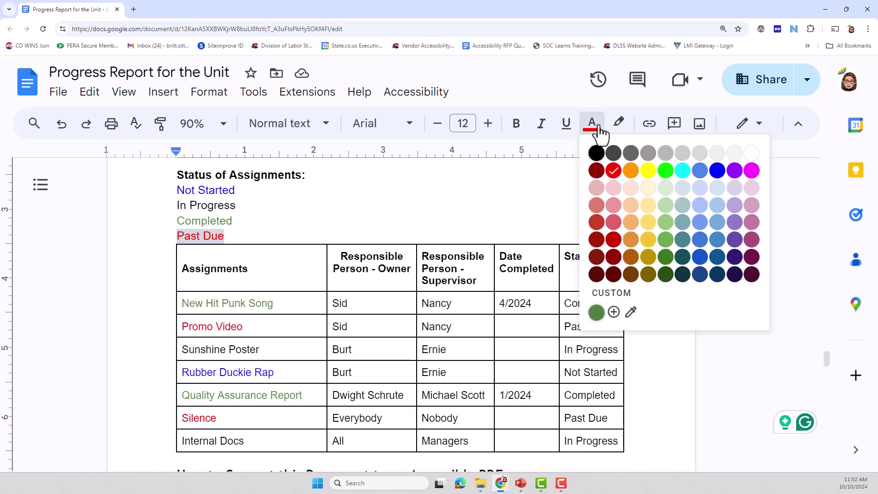
left_click(613, 312)
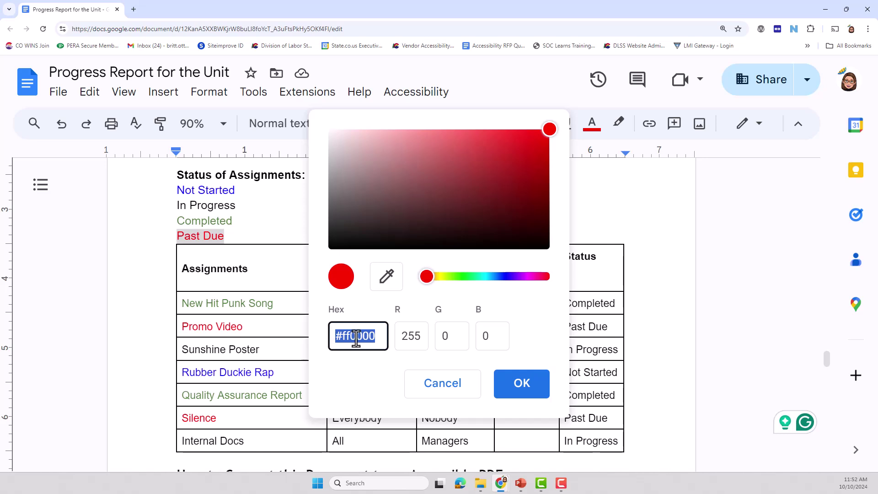
key("ctrl+v")
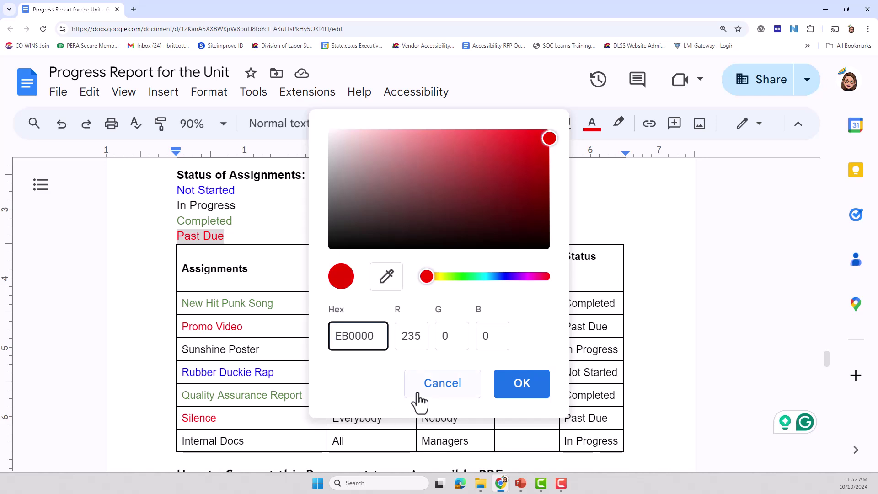
left_click(524, 394)
left_click(270, 229)
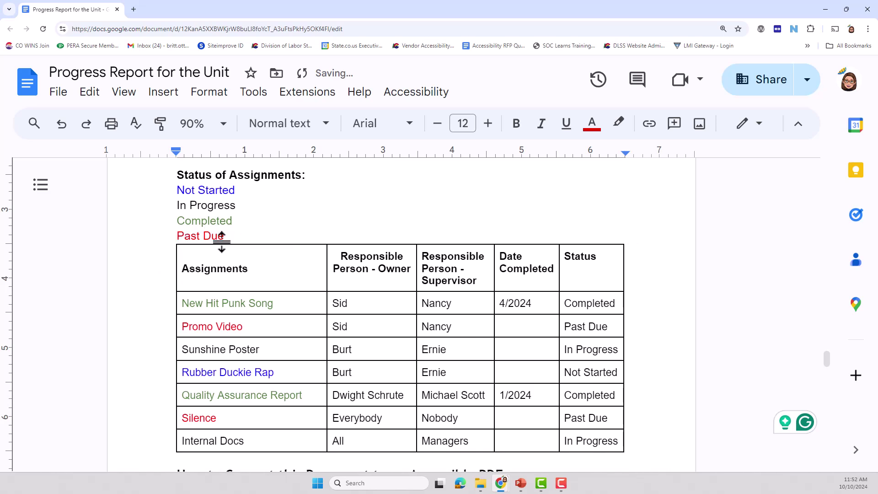
- Apply the custom red EB0000 text color to "Promo Video" and "Silence" in the Assignments column
left_click_drag(243, 327, 184, 329)
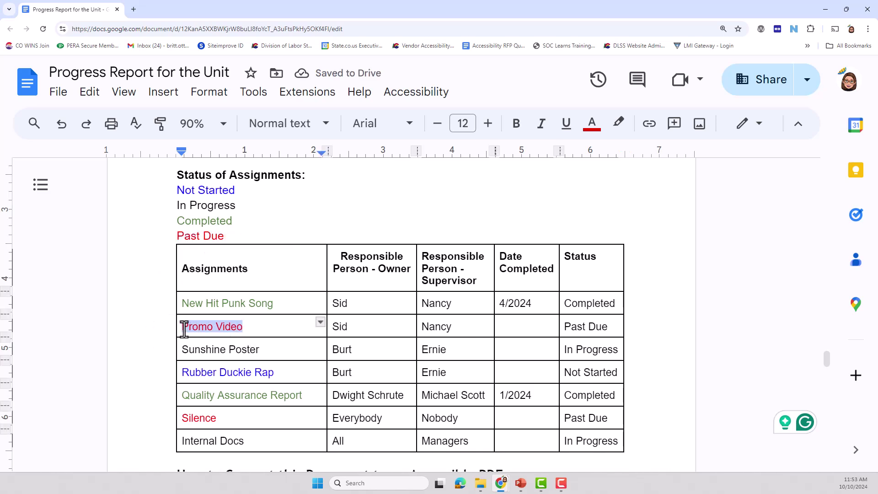
left_click(592, 124)
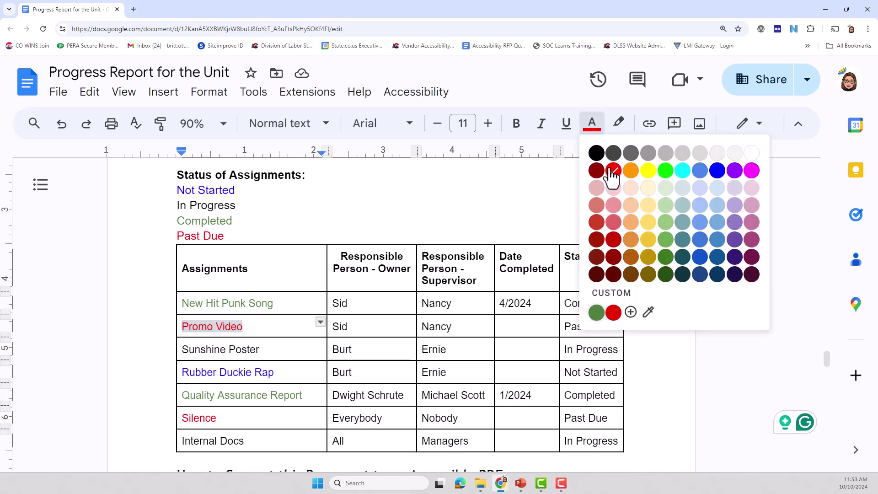
left_click(613, 315)
left_click_drag(217, 418, 182, 418)
left_click(593, 126)
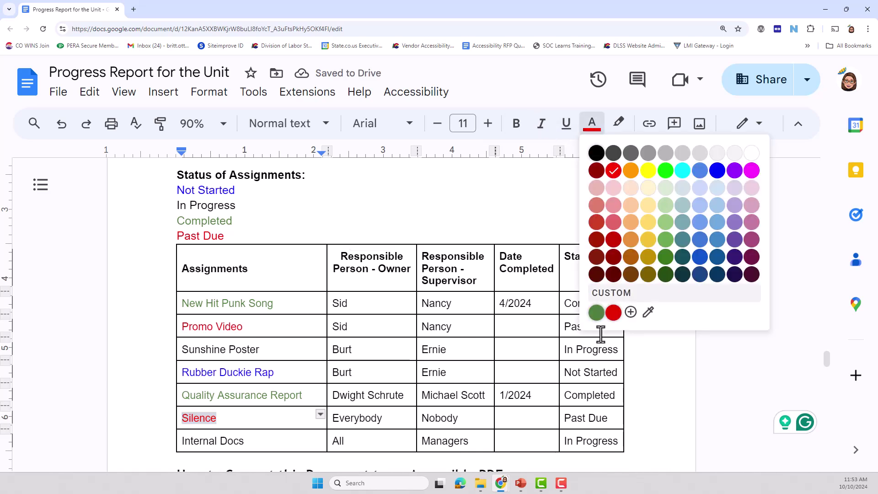
left_click(611, 314)
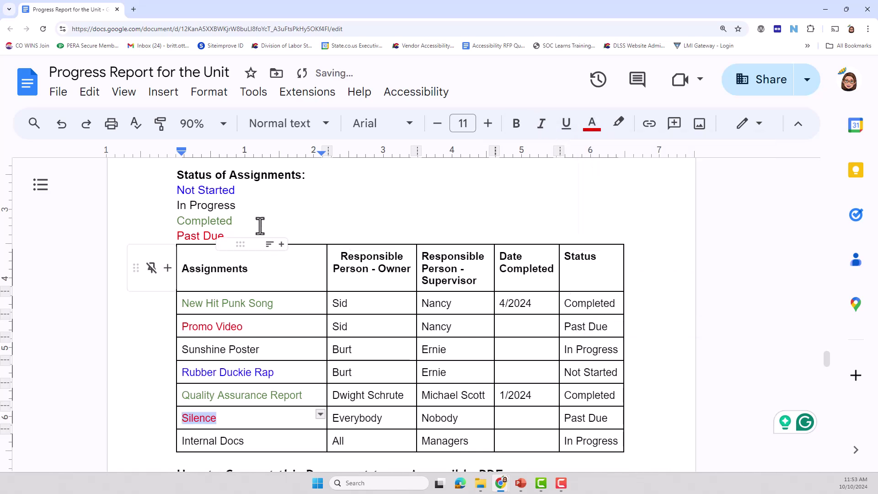
- Recolor "Silence" in the Assignments column with the darker preset red CC0000
left_click(593, 126)
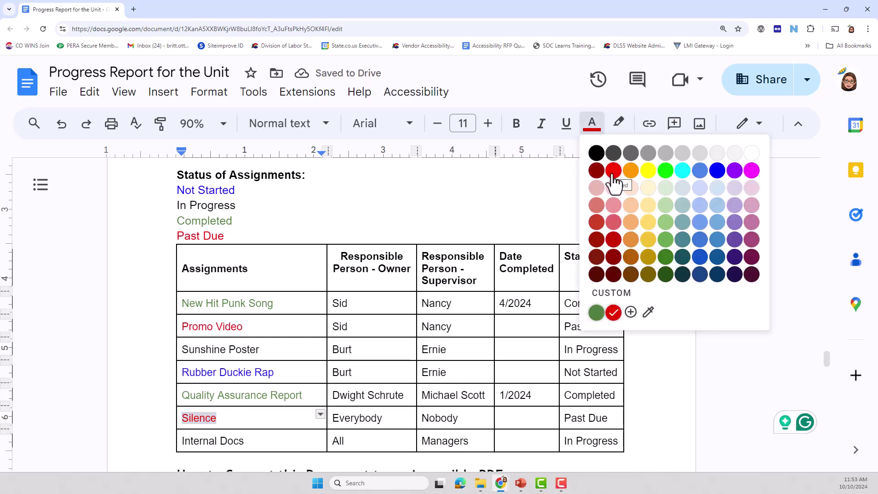
left_click(615, 243)
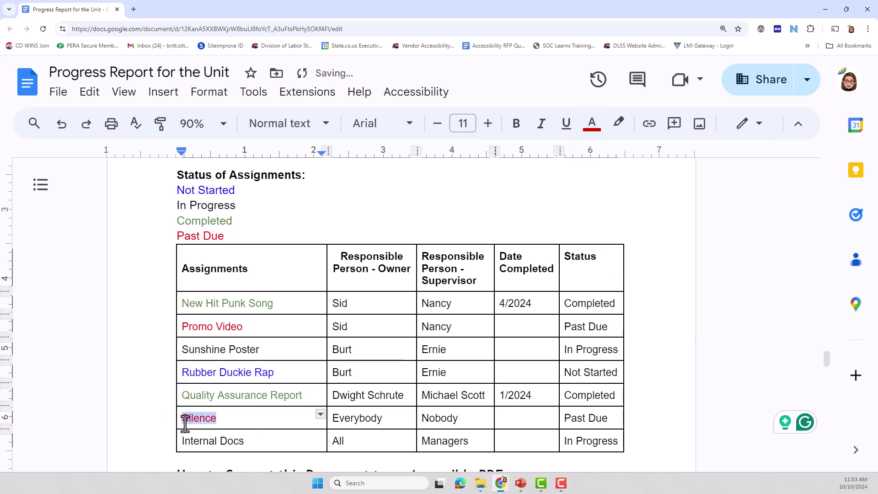
left_click(206, 418)
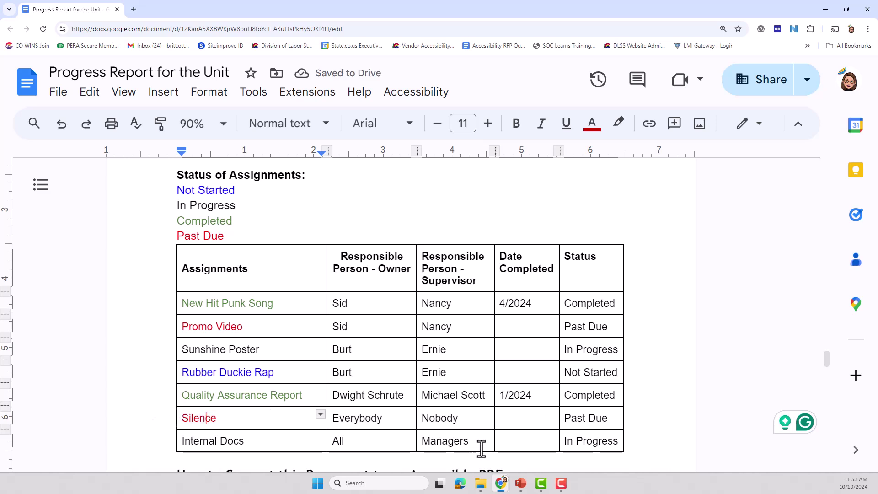
- Switch to the WebAIM Contrast Checker and sample the "Silence" text's dark red as the foreground to check its contrast on white
mouse_move(504, 490)
left_click(579, 449)
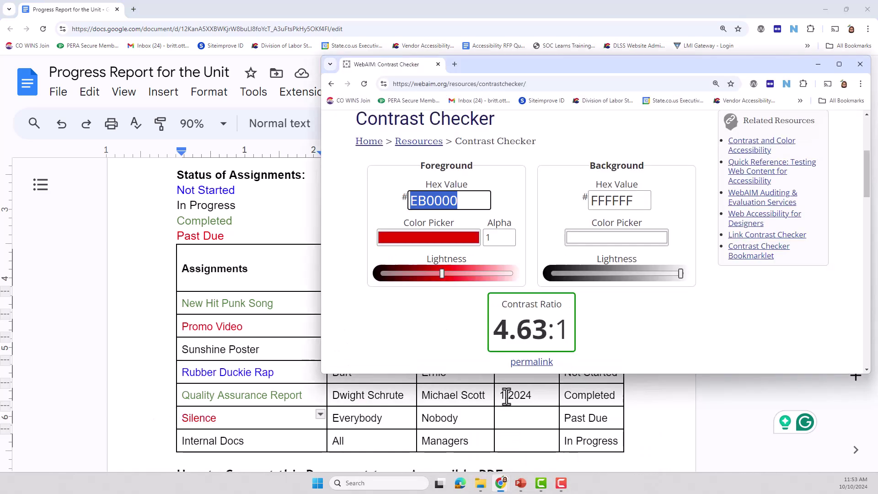
left_click(420, 237)
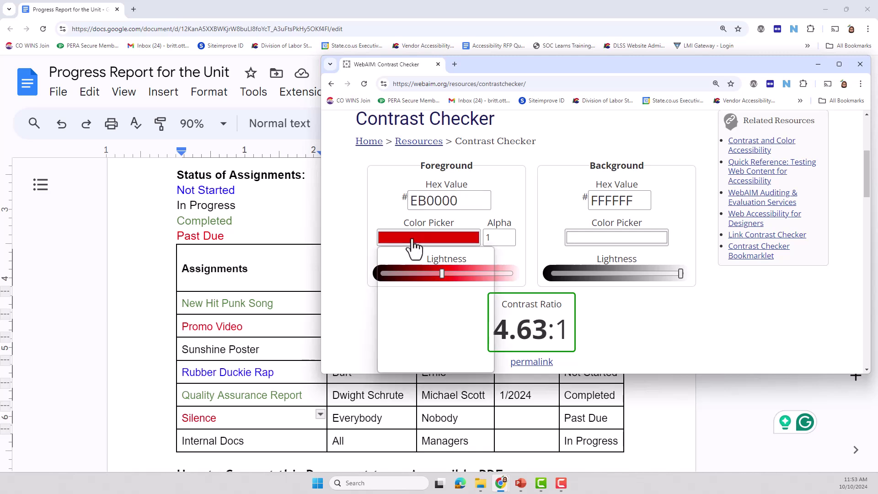
left_click(387, 328)
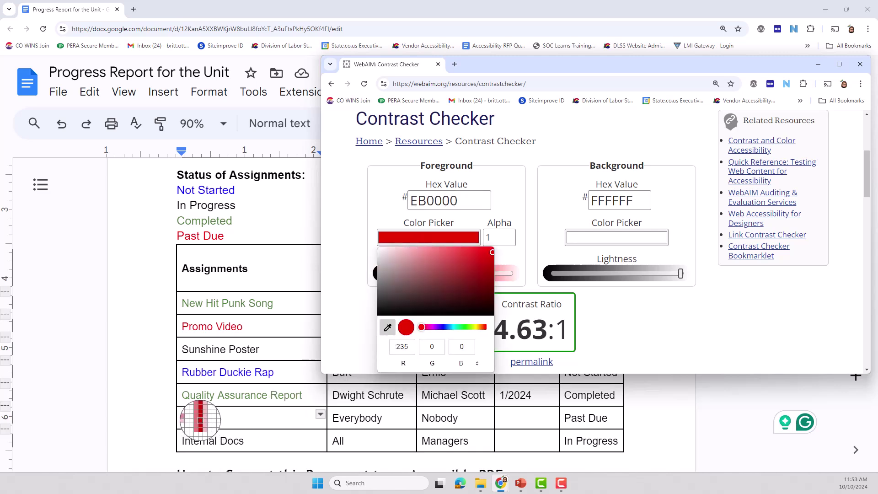
left_click(200, 421)
left_click(344, 288)
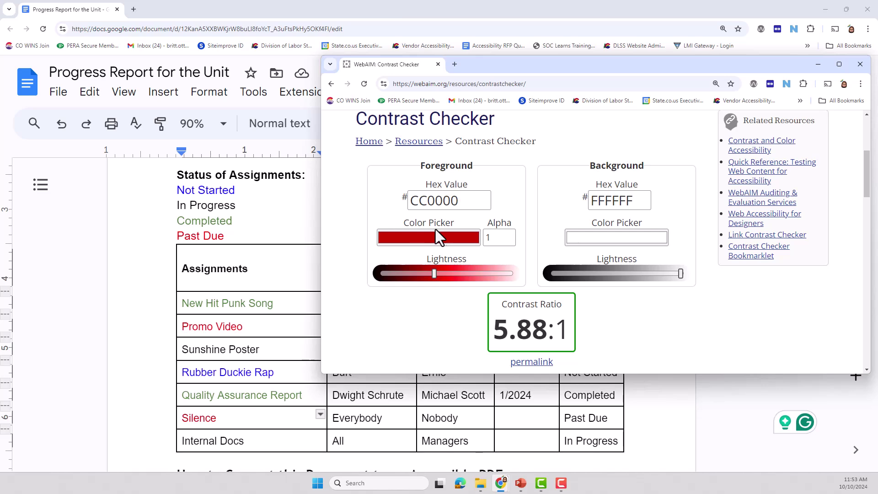
- In the Progress Report document, apply the preset dark red CC0000 to "Promo Video" and the "Past Due" status label
left_click(247, 327)
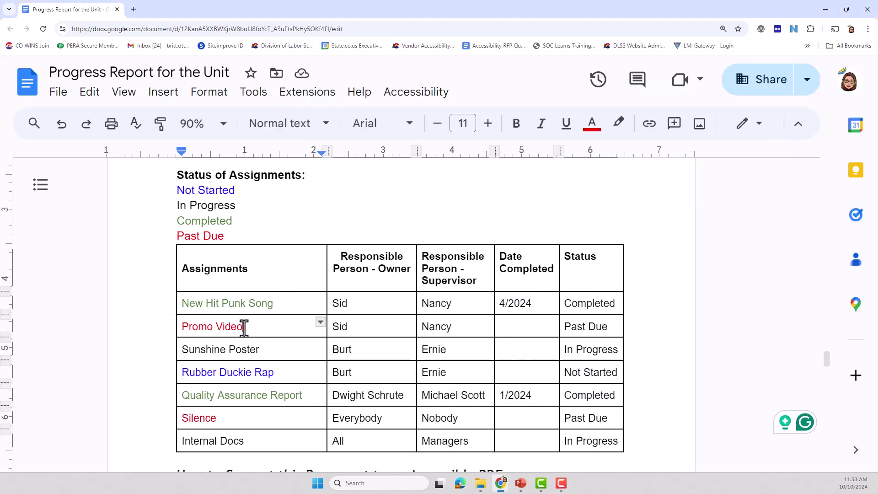
left_click_drag(182, 326, 243, 329)
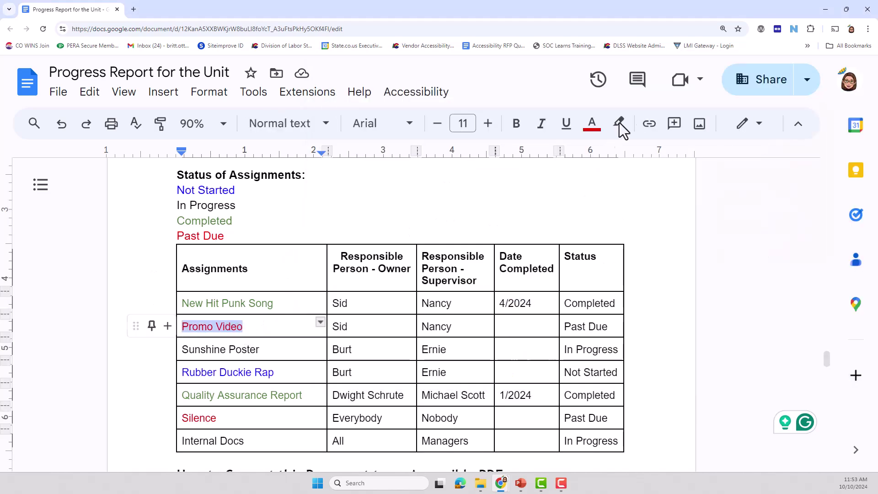
left_click(592, 125)
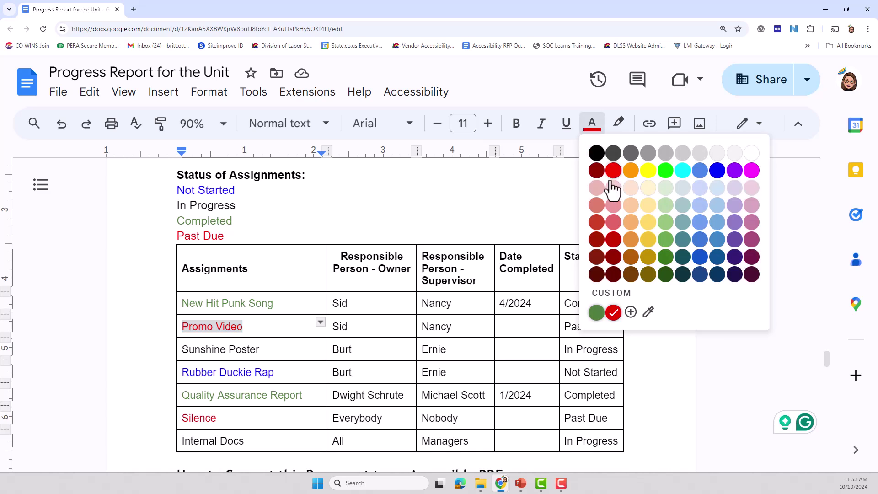
left_click(614, 240)
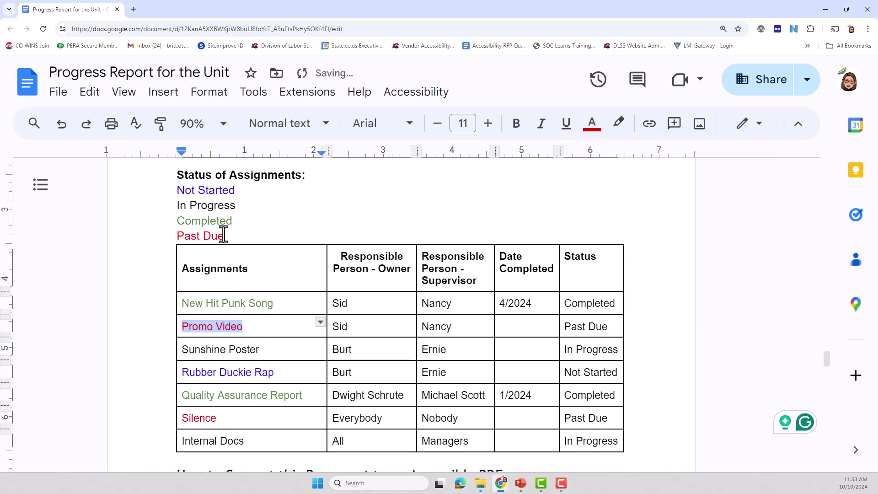
left_click_drag(225, 236, 165, 232)
left_click(591, 124)
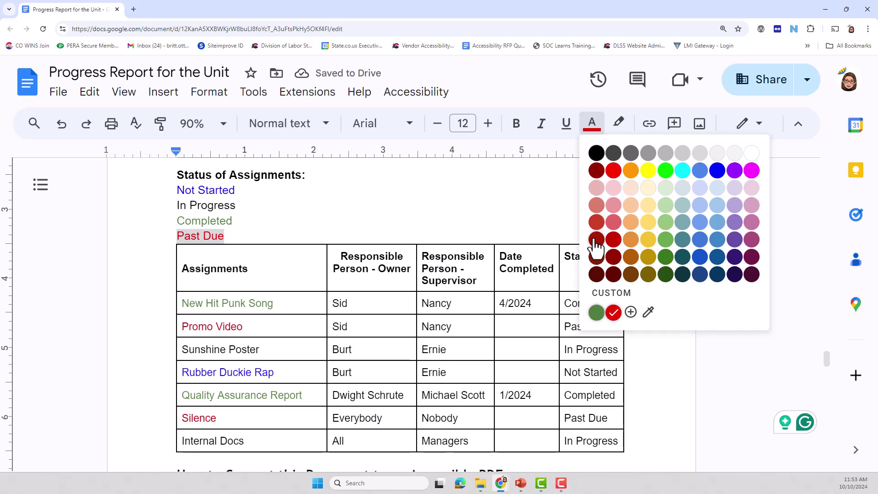
left_click(610, 247)
left_click(393, 234)
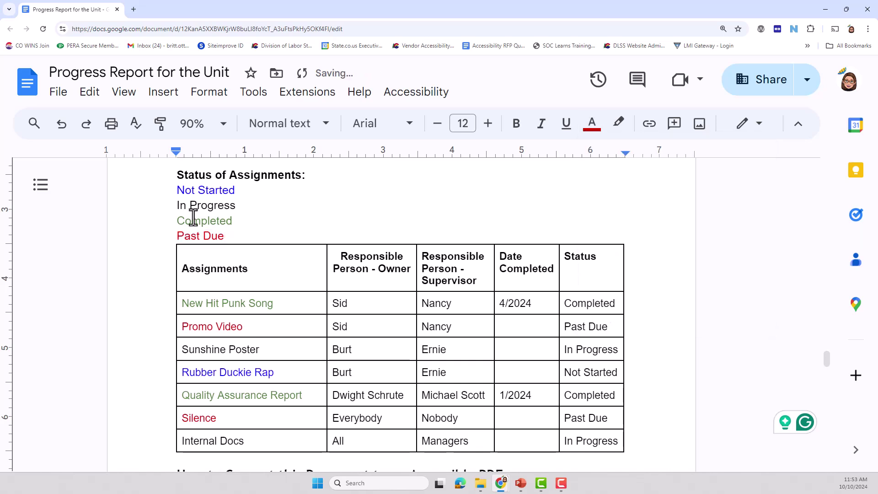